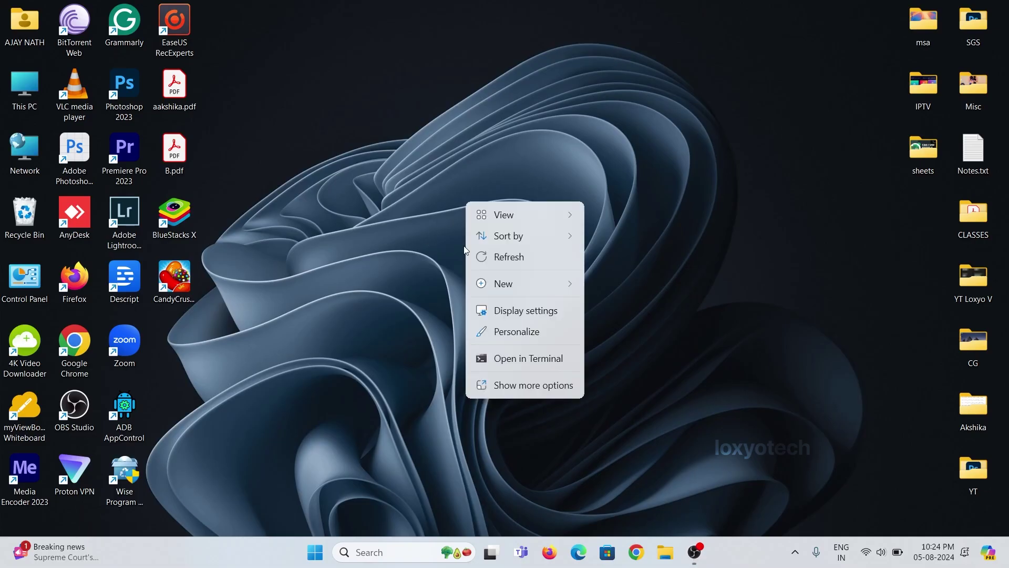
Step: Check CPU virtualization status on Task Manager's Performance page, then close Task Manager
{"action": "left_click", "coordinate": [518, 256]}
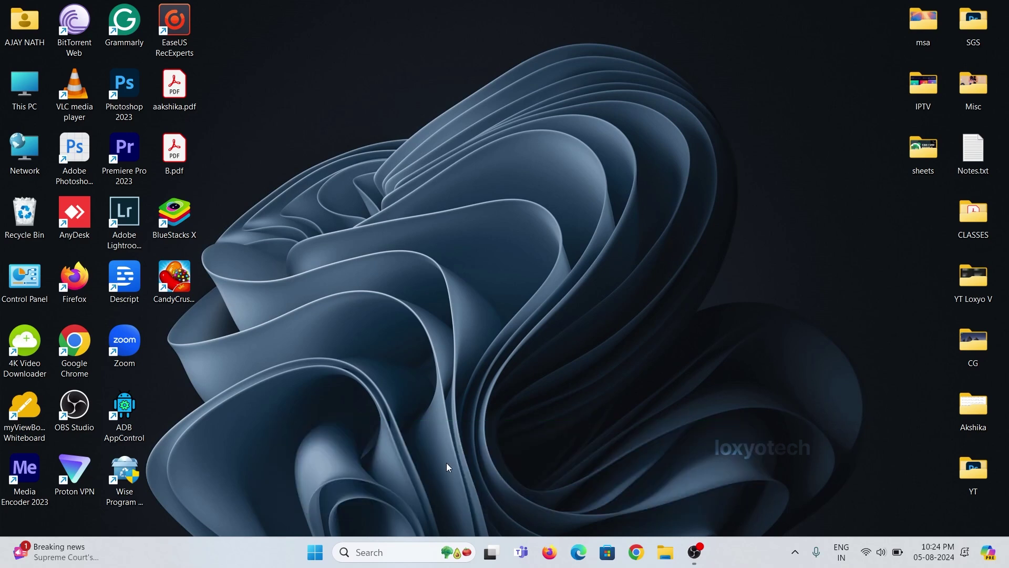
{"action": "right_click", "coordinate": [272, 548]}
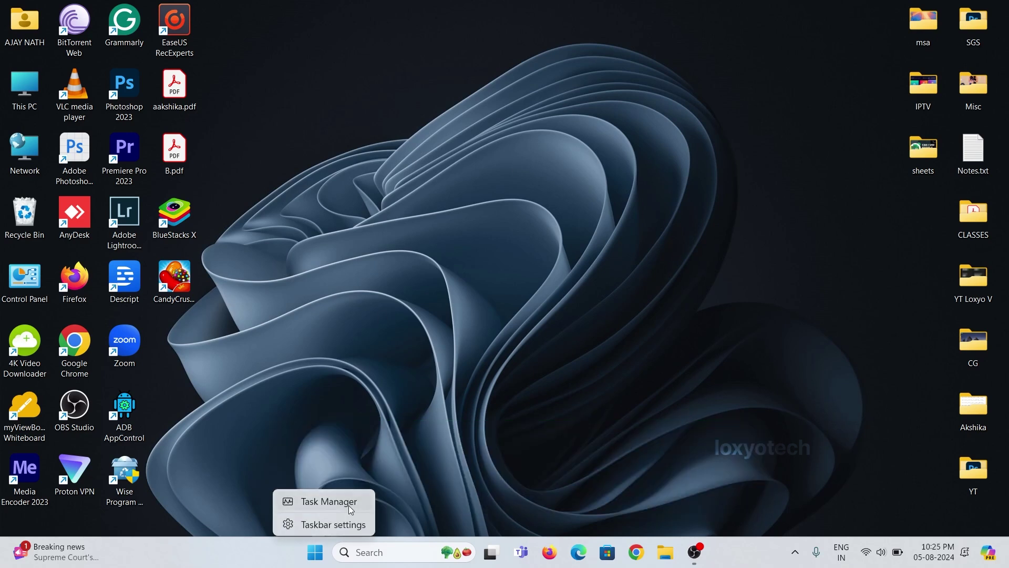
{"action": "left_click", "coordinate": [321, 502]}
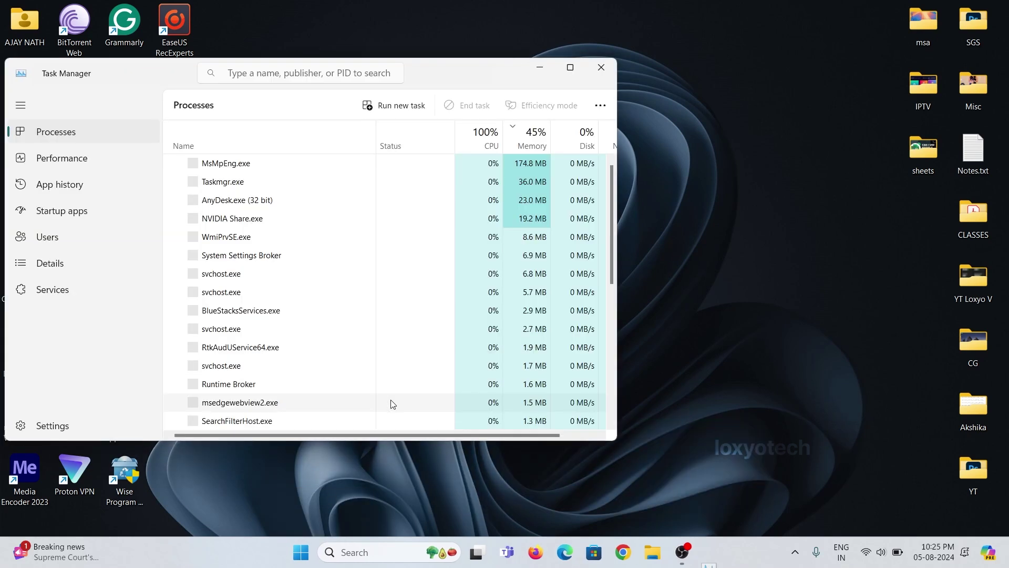
{"action": "left_click_drag", "start_coordinate": [436, 72], "coordinate": [578, 48]}
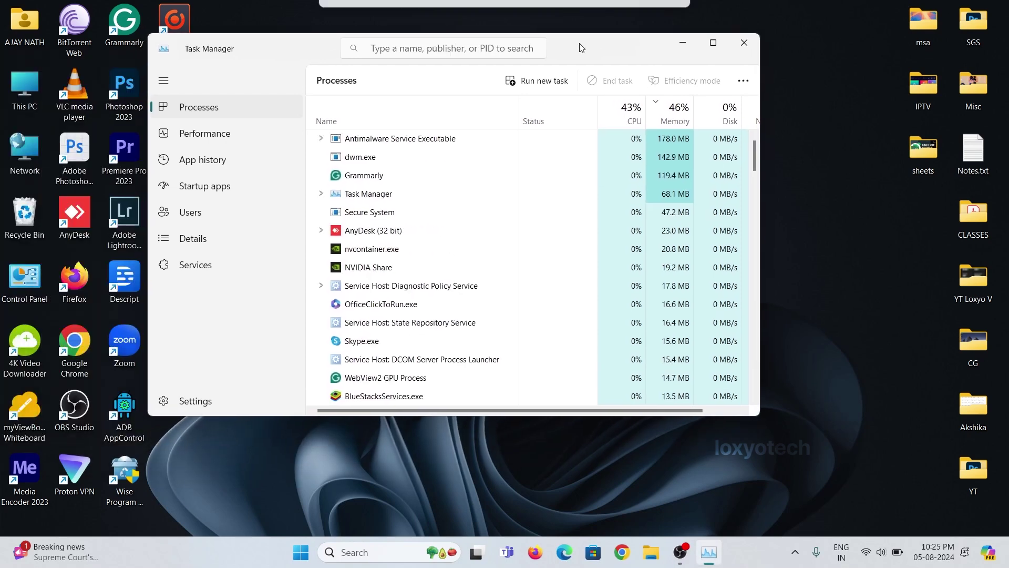
{"action": "left_click", "coordinate": [208, 138]}
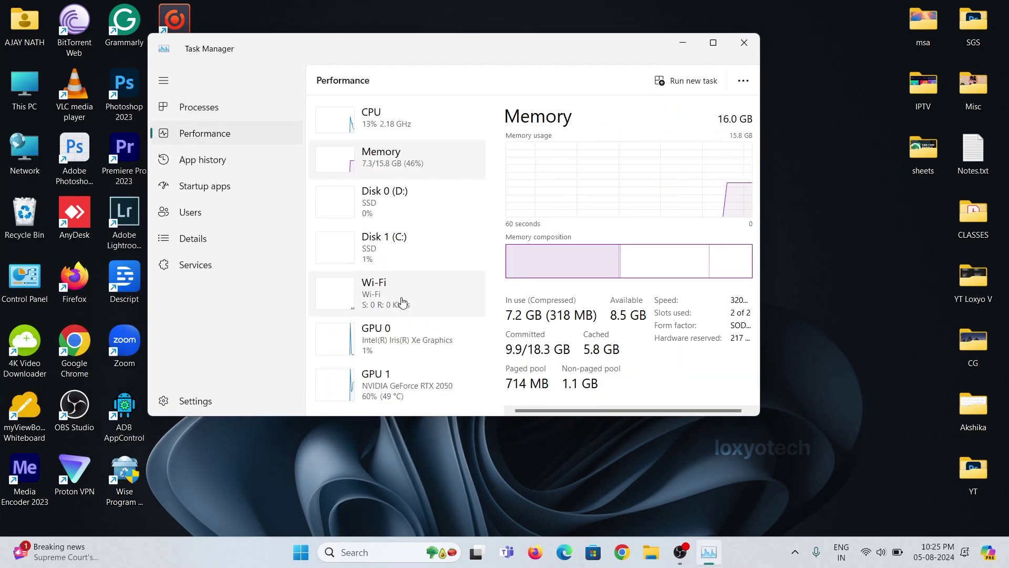
{"action": "left_click", "coordinate": [412, 127]}
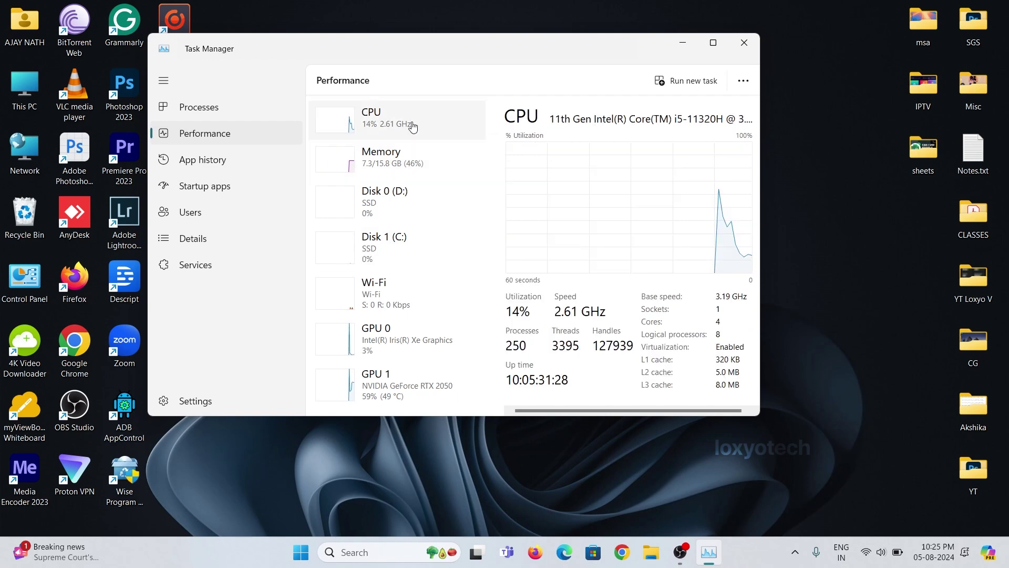
{"action": "left_click", "coordinate": [713, 43]}
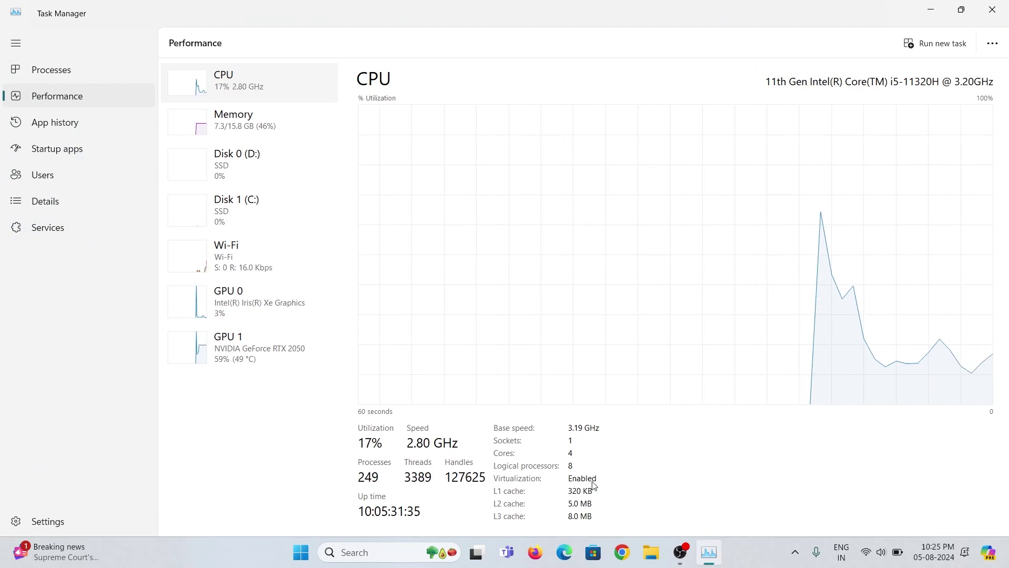
{"action": "left_click", "coordinate": [991, 11]}
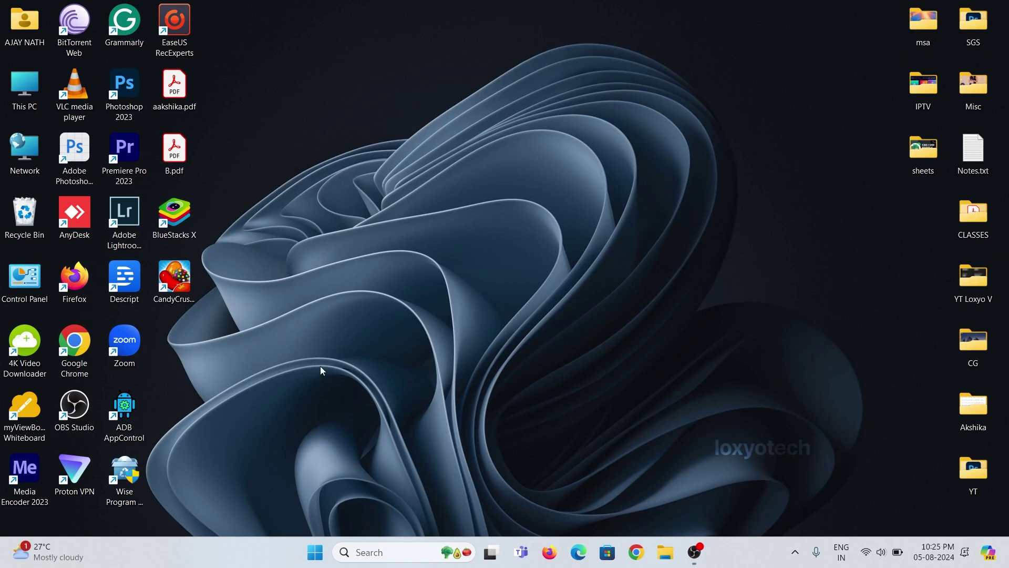
Step: Search 'contr' to launch Control Panel and go to its Programs category
{"action": "left_click", "coordinate": [315, 551]}
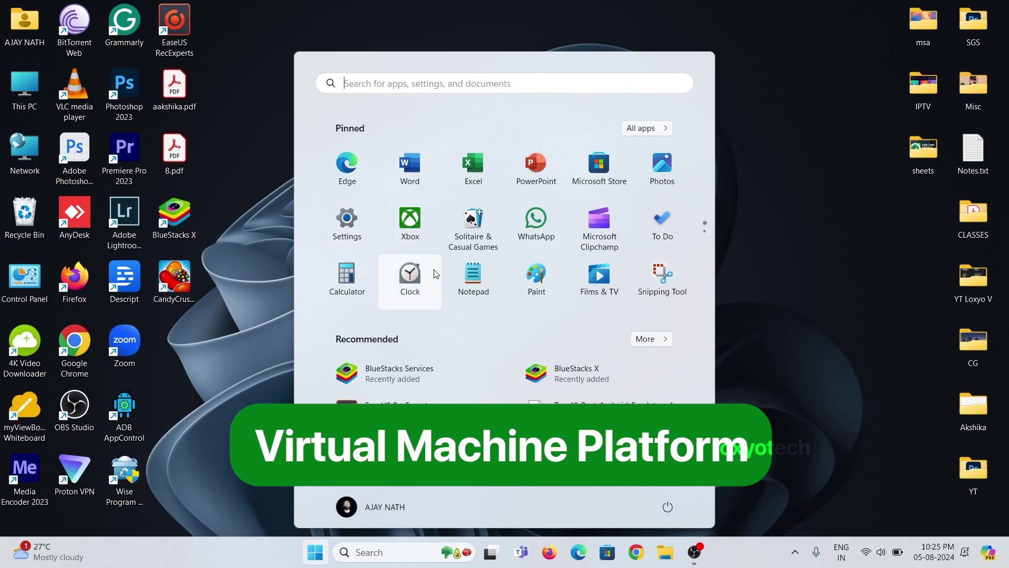
{"action": "key", "text": "Escape"}
{"action": "key", "text": "super"}
{"action": "type", "text": "contr"}
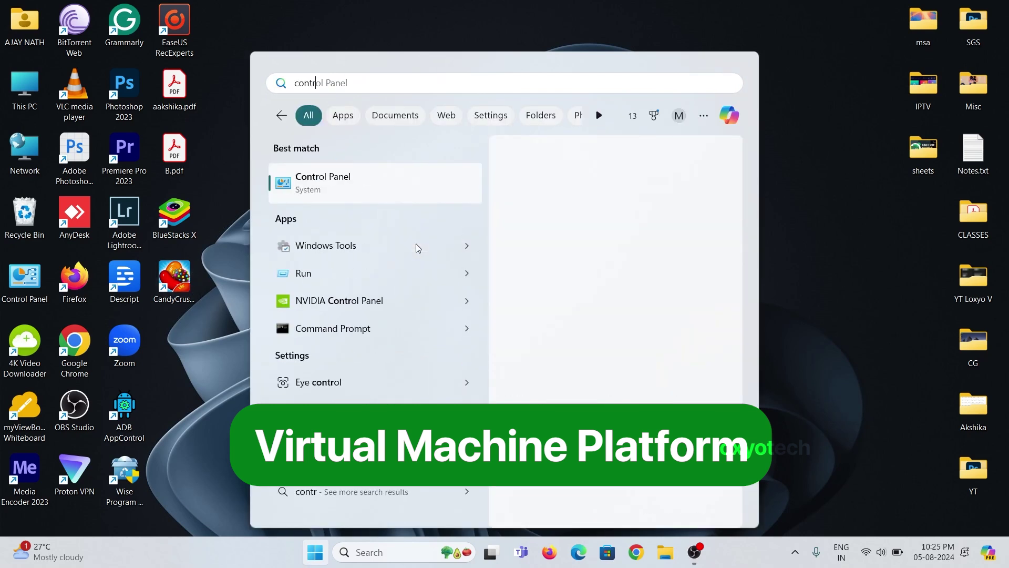
{"action": "left_click", "coordinate": [414, 184]}
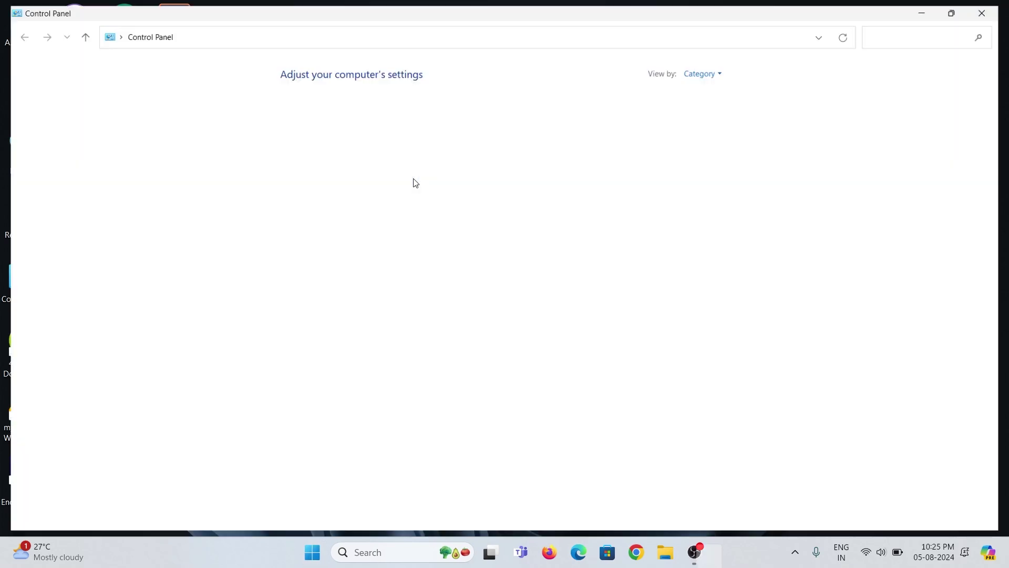
{"action": "left_click", "coordinate": [338, 255]}
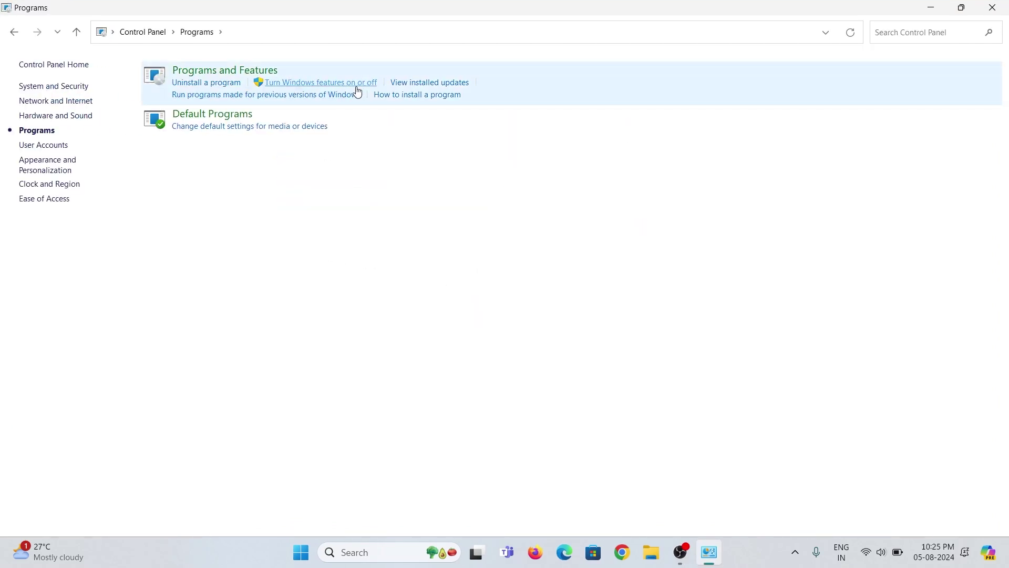
Step: Verify Virtual Machine Platform is checked in Windows Features, then bring up the Start menu
{"action": "left_click", "coordinate": [329, 84]}
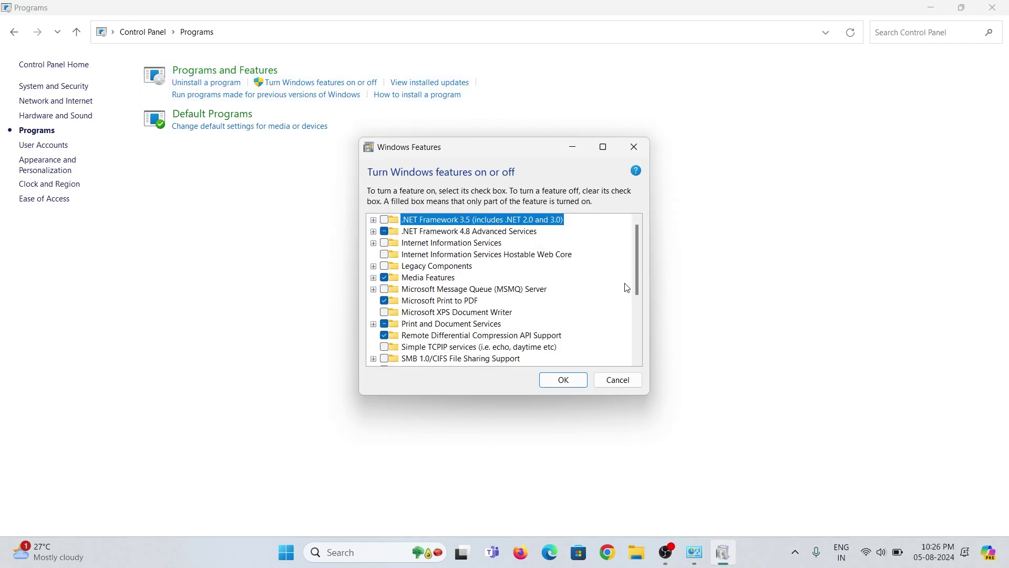
{"action": "left_click_drag", "start_coordinate": [636, 277], "coordinate": [637, 323]}
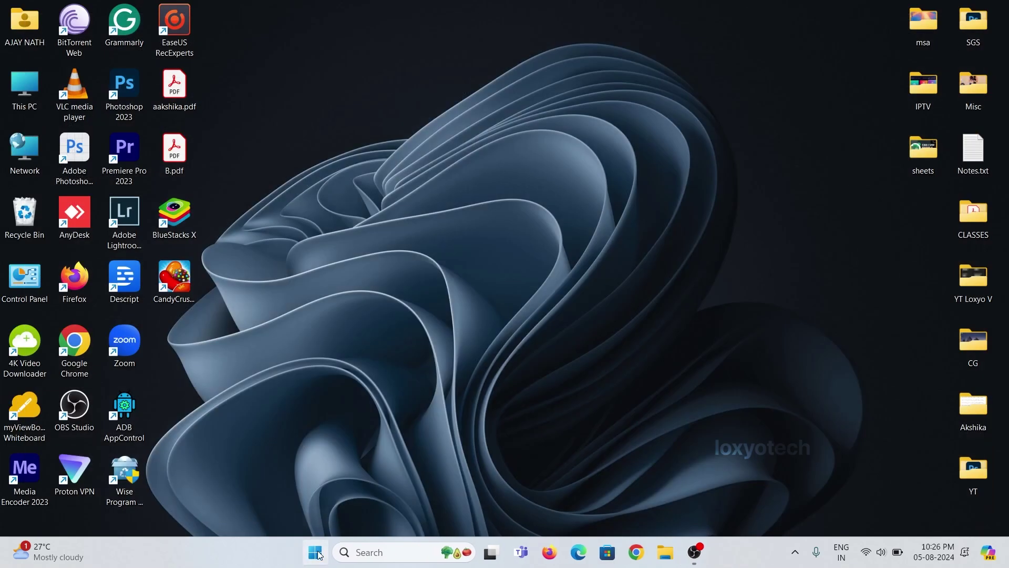
{"action": "key", "text": "super"}
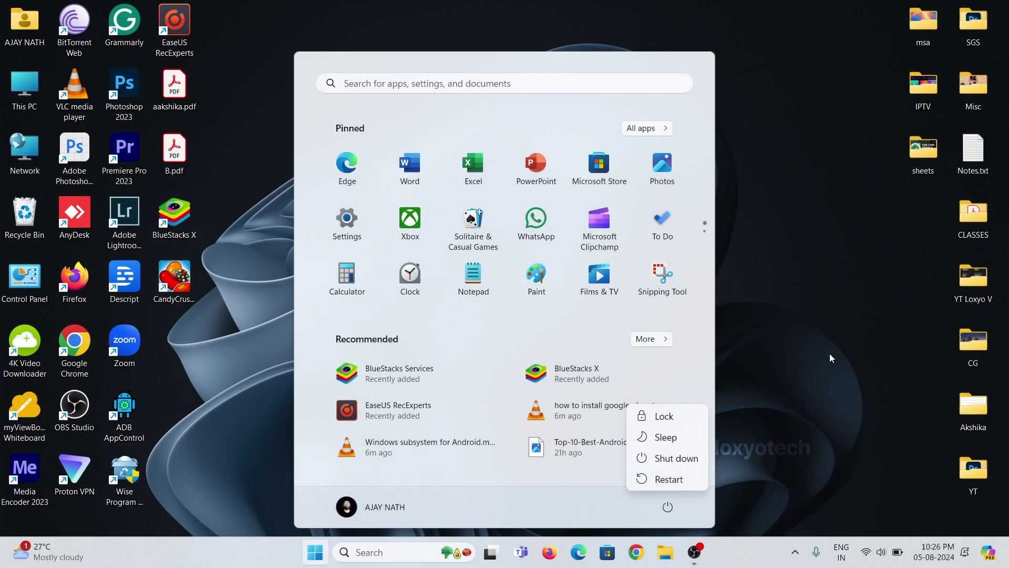
Step: After the restart, type 'wsa musta' into Chrome's Google search box
{"action": "left_click", "coordinate": [828, 356]}
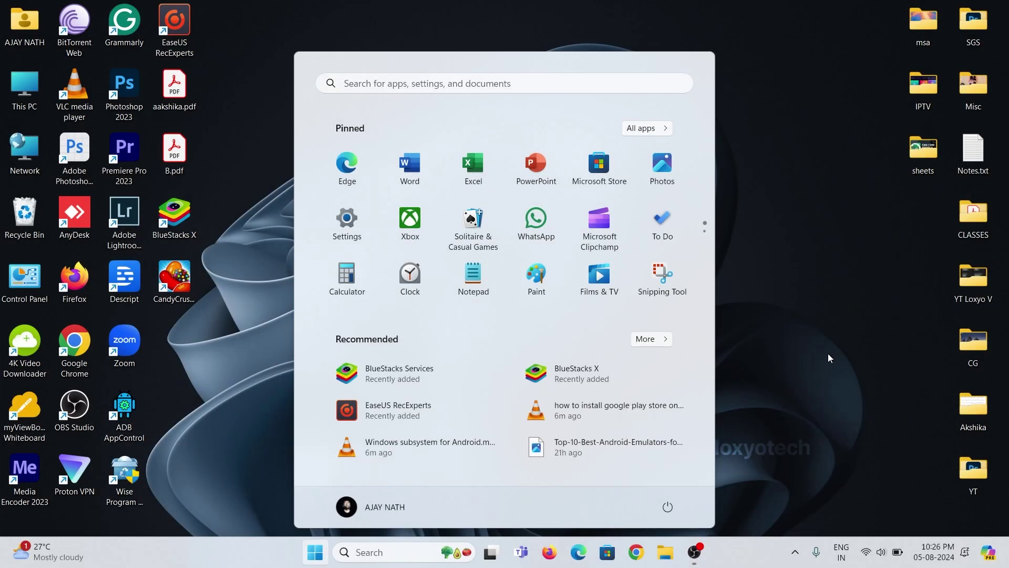
{"action": "left_click", "coordinate": [826, 359]}
{"action": "right_click", "coordinate": [632, 258]}
{"action": "left_click", "coordinate": [670, 314]}
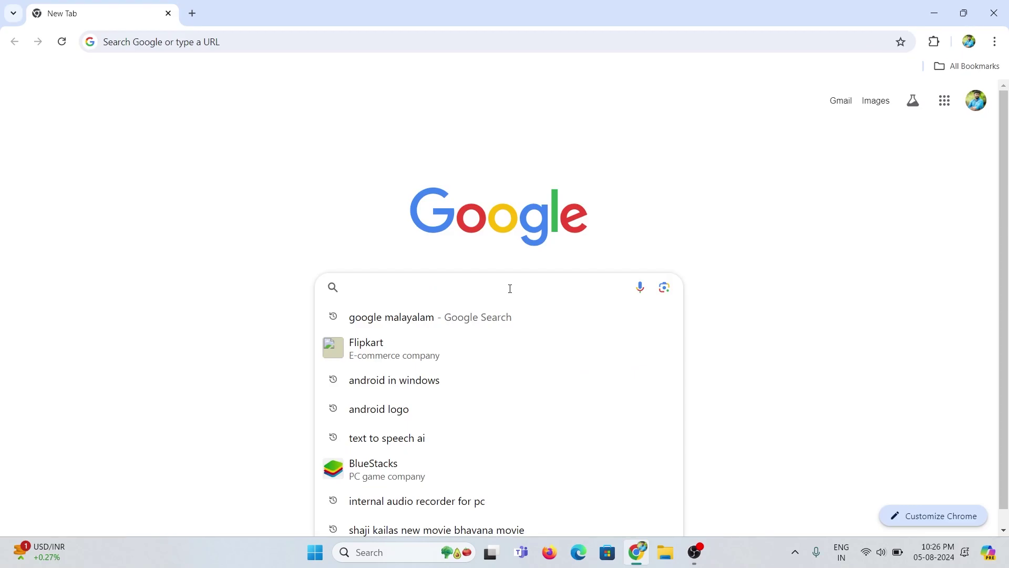
{"action": "left_click", "coordinate": [510, 288]}
{"action": "type", "text": "wsa mustardchef"}
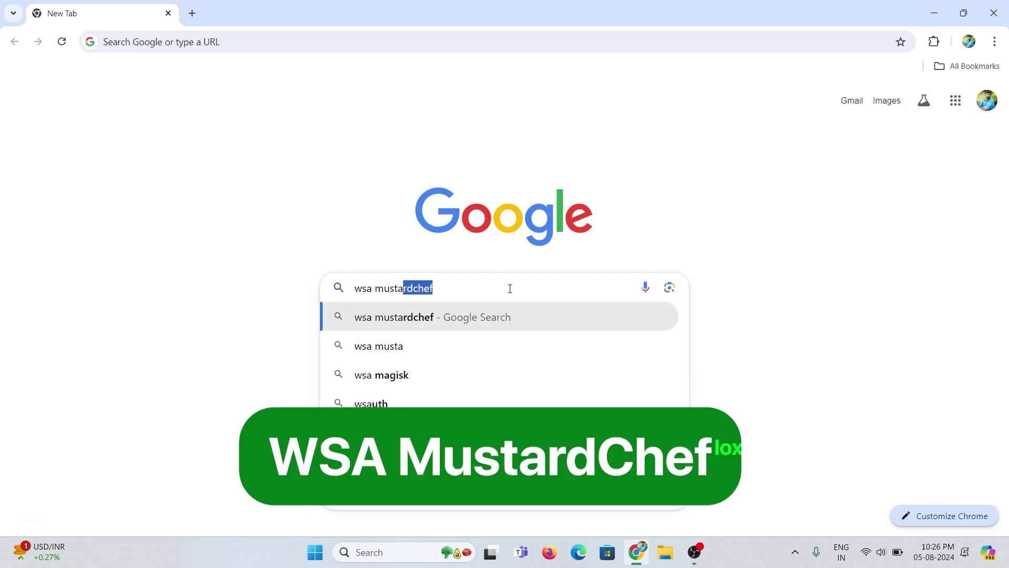
Step: Search Google for 'wsa mustardchef' and scroll through the results
{"action": "left_click", "coordinate": [473, 318]}
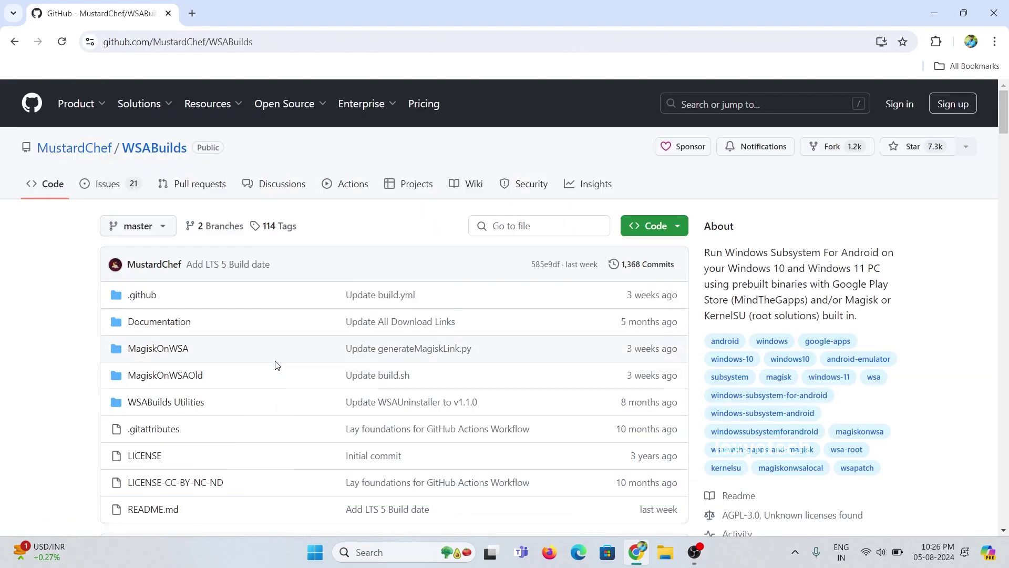
{"action": "scroll", "coordinate": [277, 364], "scroll_direction": "down", "scroll_amount": 15}
{"action": "scroll", "coordinate": [329, 280], "scroll_direction": "down", "scroll_amount": 2}
{"action": "scroll", "coordinate": [220, 264], "scroll_direction": "down", "scroll_amount": 4}
{"action": "scroll", "coordinate": [207, 268], "scroll_direction": "down", "scroll_amount": 4}
{"action": "scroll", "coordinate": [194, 290], "scroll_direction": "down", "scroll_amount": 1}
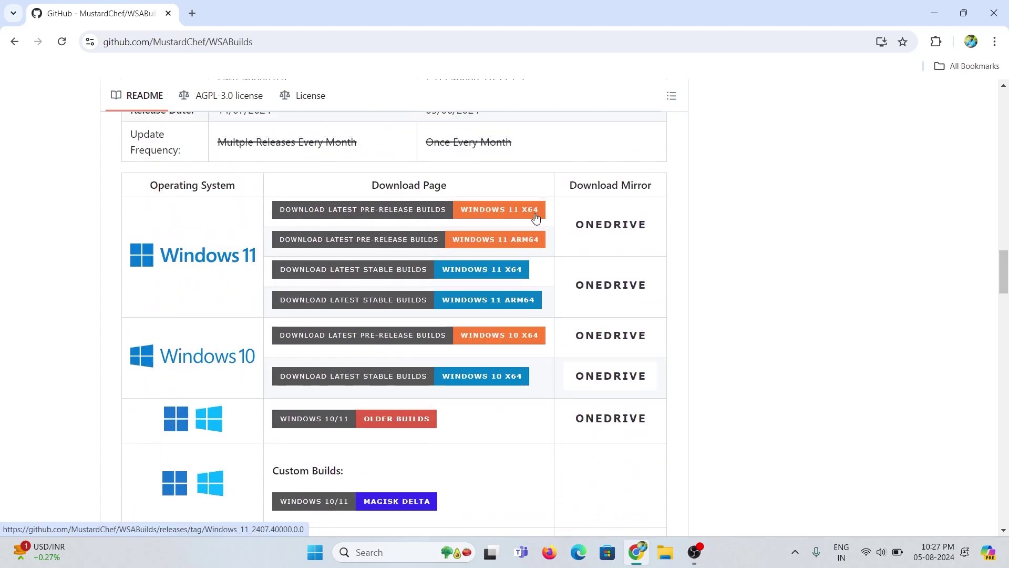
Step: Download the first GApps NoAmazon .7z asset from the Windows 11 x64 release page
{"action": "left_click", "coordinate": [387, 223]}
{"action": "scroll", "coordinate": [420, 236], "scroll_direction": "down", "scroll_amount": 7}
{"action": "scroll", "coordinate": [429, 236], "scroll_direction": "up", "scroll_amount": 1}
{"action": "scroll", "coordinate": [403, 178], "scroll_direction": "down", "scroll_amount": 1}
{"action": "scroll", "coordinate": [404, 179], "scroll_direction": "down", "scroll_amount": 15}
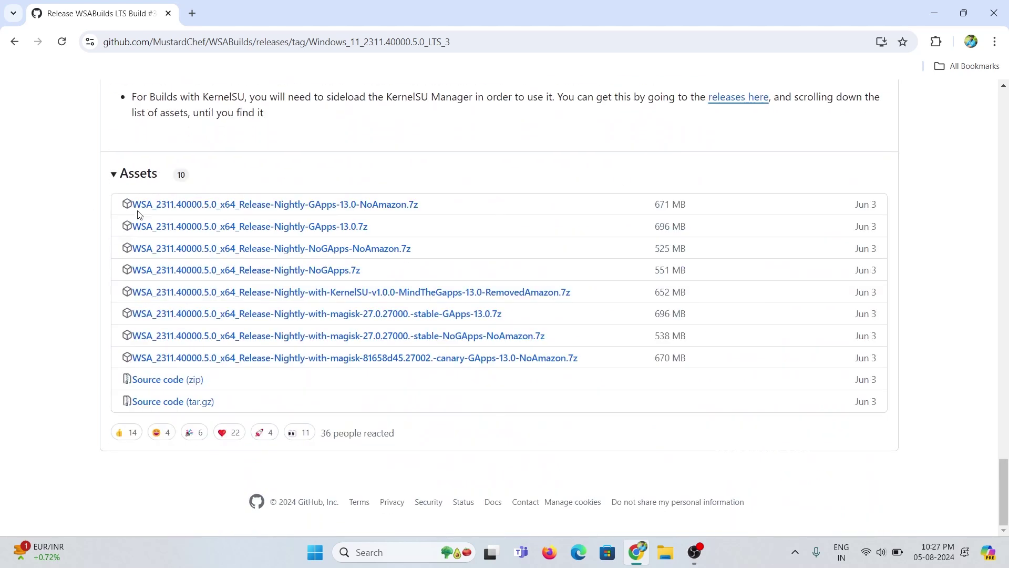
{"action": "left_click", "coordinate": [404, 207]}
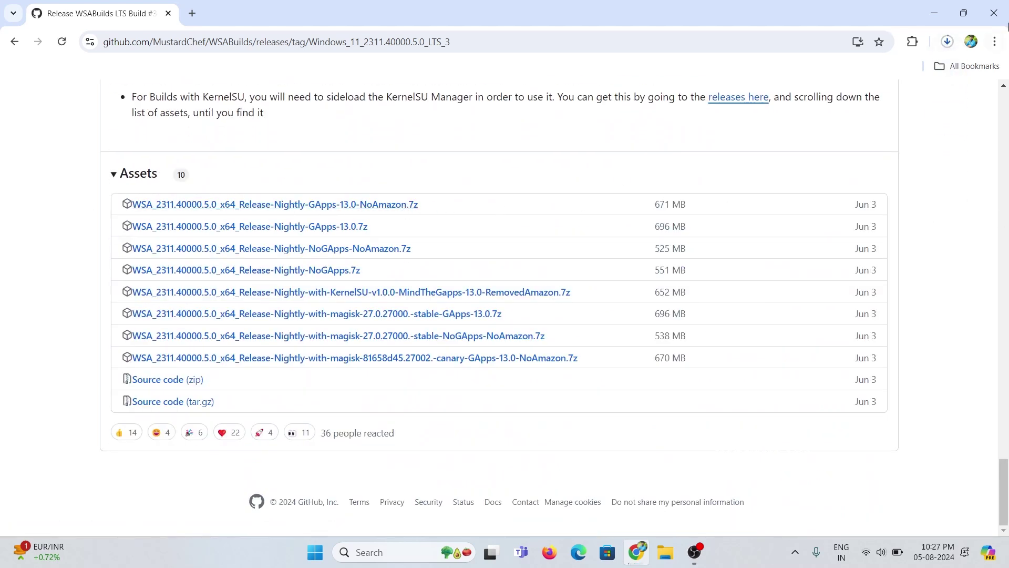
{"action": "key", "text": "ctrl+j"}
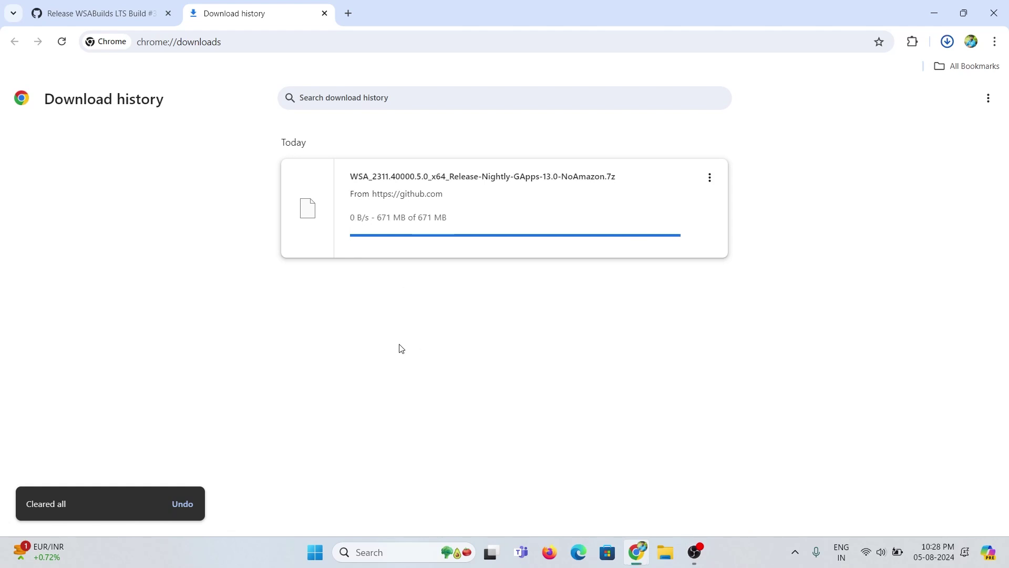
Step: Show the downloaded archive in its folder and extract it into its own folder
{"action": "left_click", "coordinate": [710, 177]}
{"action": "left_click", "coordinate": [683, 183]}
{"action": "right_click", "coordinate": [157, 157]}
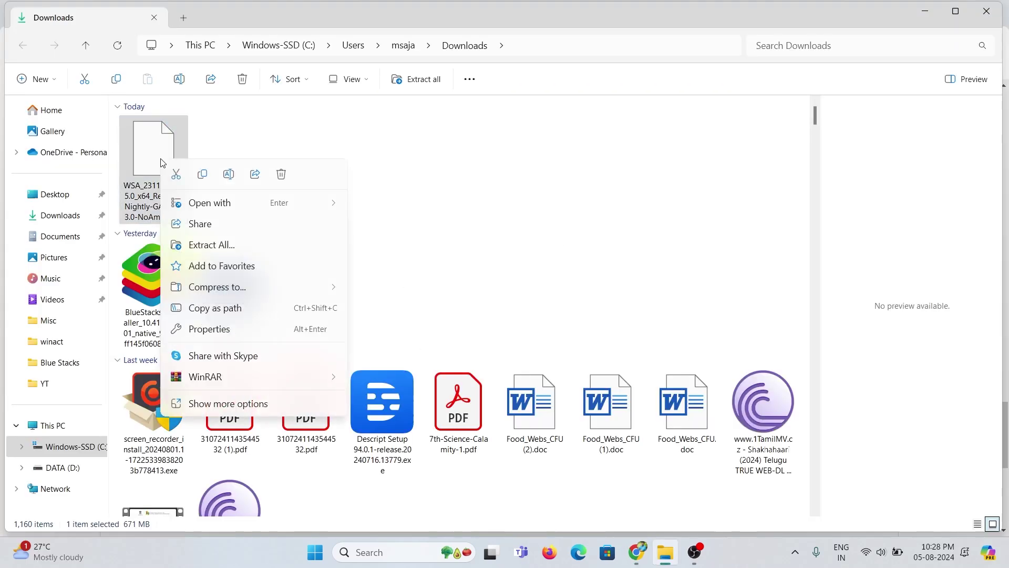
{"action": "mouse_move", "coordinate": [273, 387]}
{"action": "left_click", "coordinate": [476, 421]}
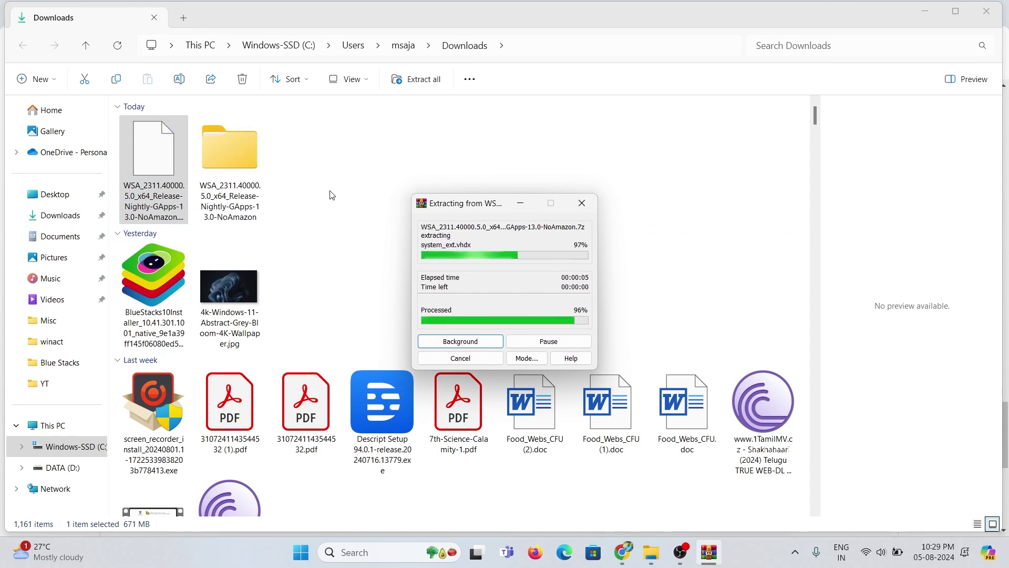
Step: Run Run.bat from the WSA_2311.40000.5.0_x64 folder as administrator
{"action": "double_click", "coordinate": [227, 155]}
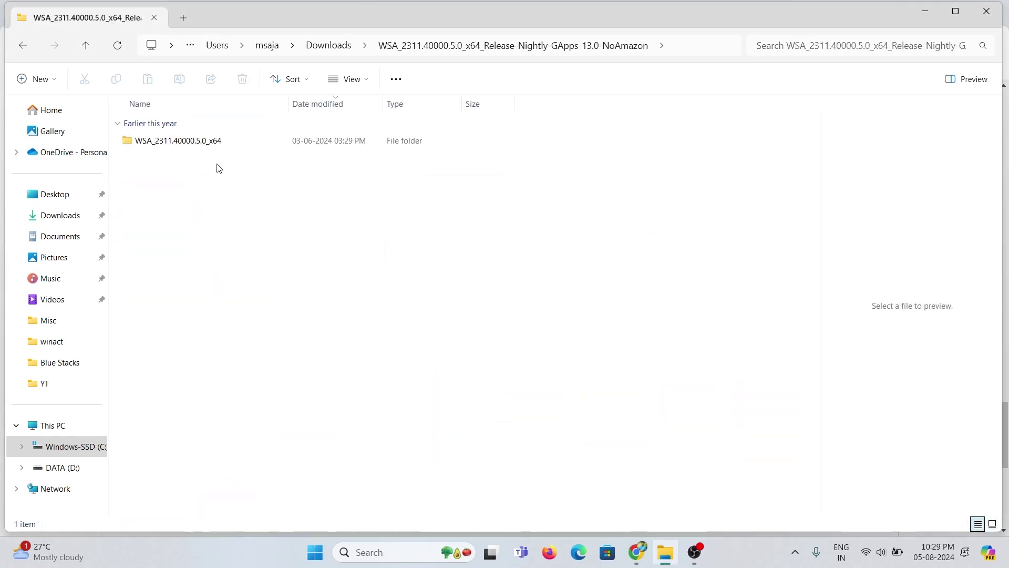
{"action": "double_click", "coordinate": [193, 145]}
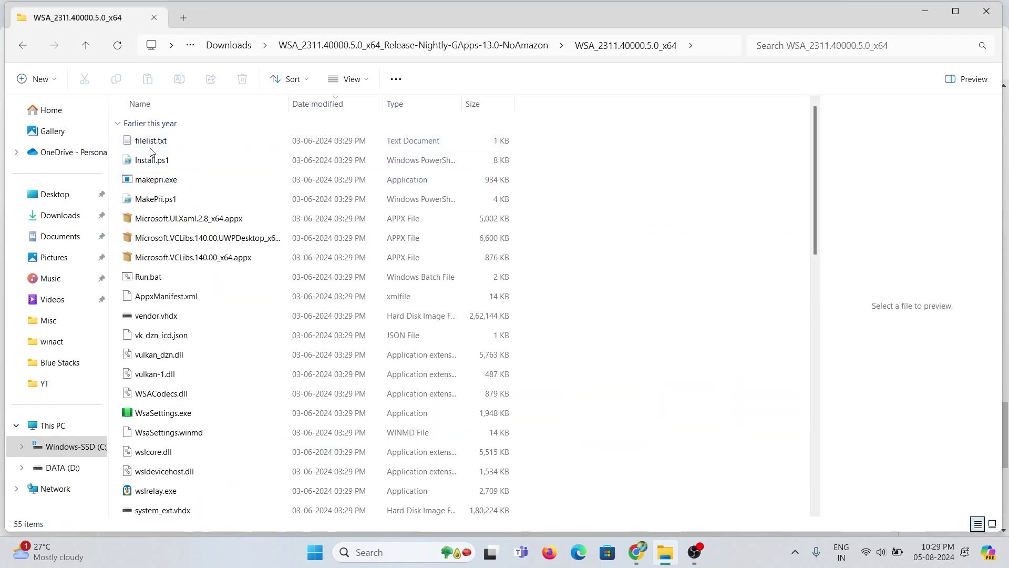
{"action": "scroll", "coordinate": [169, 273], "scroll_direction": "down", "scroll_amount": 1}
{"action": "scroll", "coordinate": [194, 284], "scroll_direction": "down", "scroll_amount": 2}
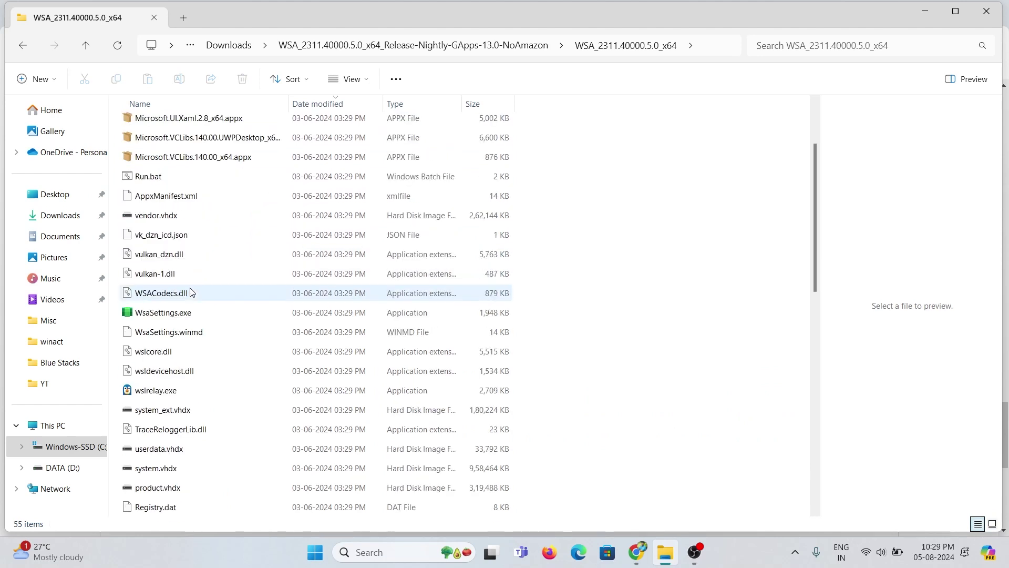
{"action": "scroll", "coordinate": [190, 292], "scroll_direction": "down", "scroll_amount": 2}
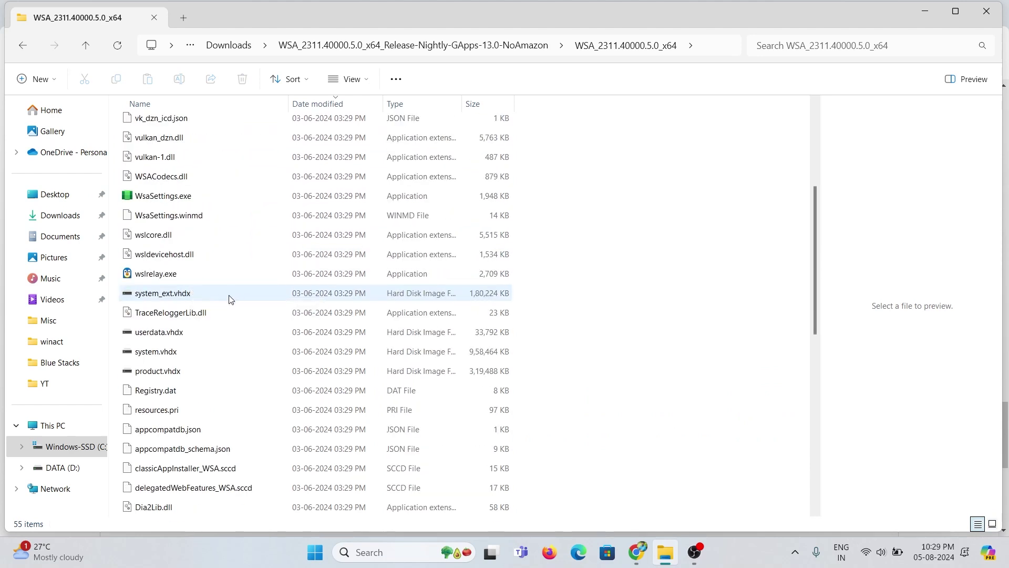
{"action": "scroll", "coordinate": [190, 279], "scroll_direction": "up", "scroll_amount": 4}
{"action": "left_click", "coordinate": [185, 277]}
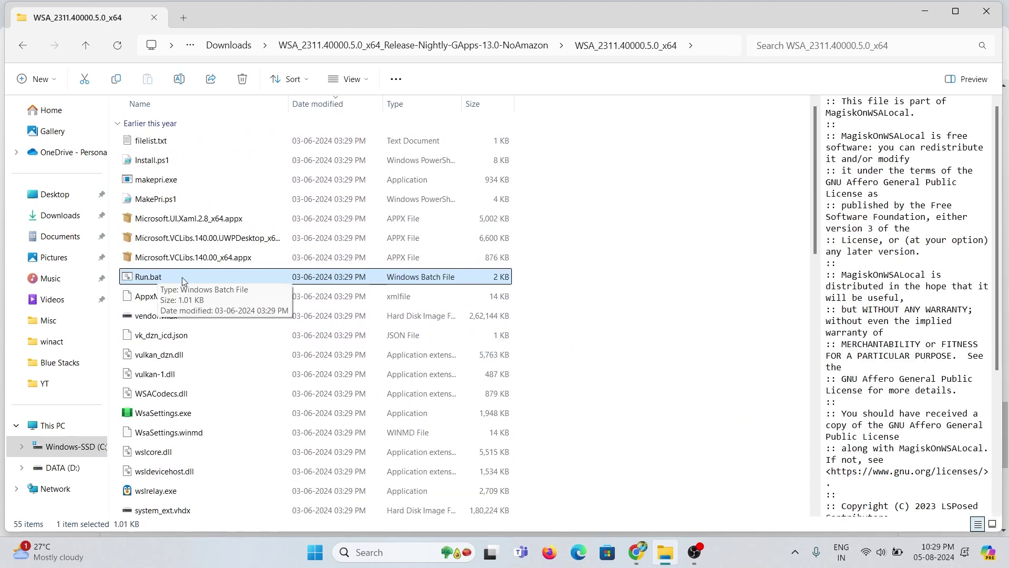
{"action": "right_click", "coordinate": [185, 279]}
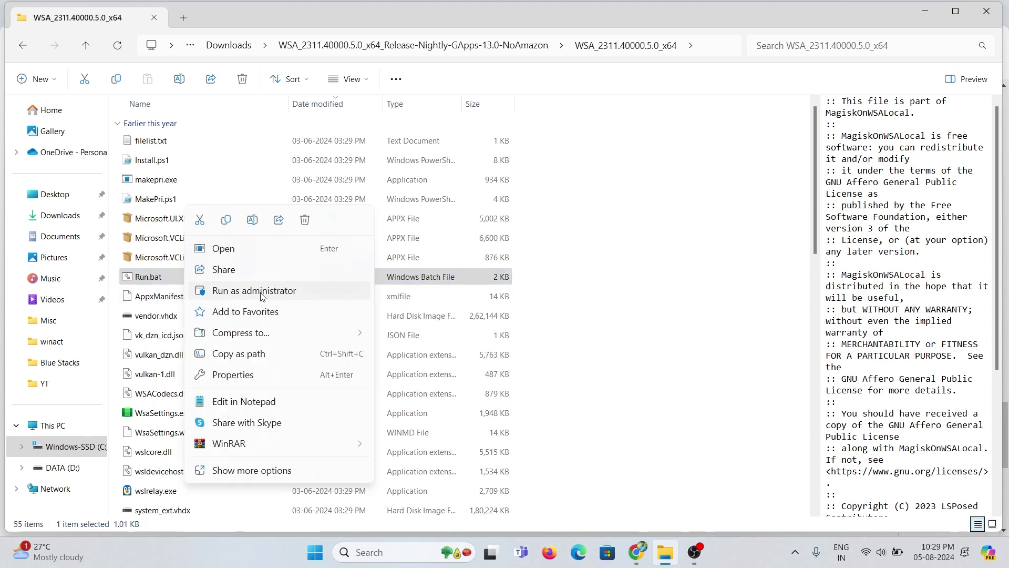
{"action": "left_click", "coordinate": [305, 295]}
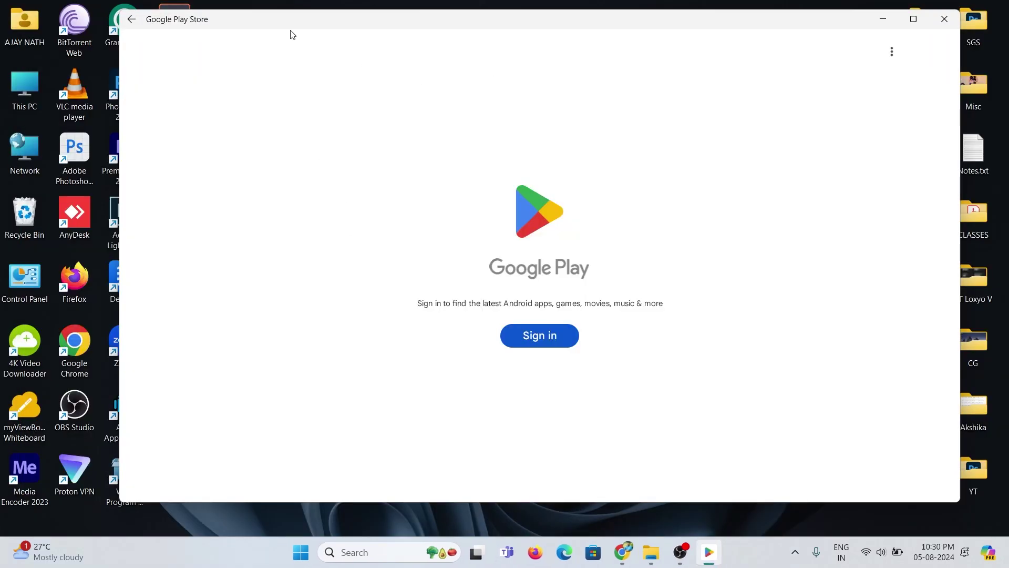
Step: Maximize the Play Store window, sign in, and decline the Play Points introduction
{"action": "double_click", "coordinate": [357, 26]}
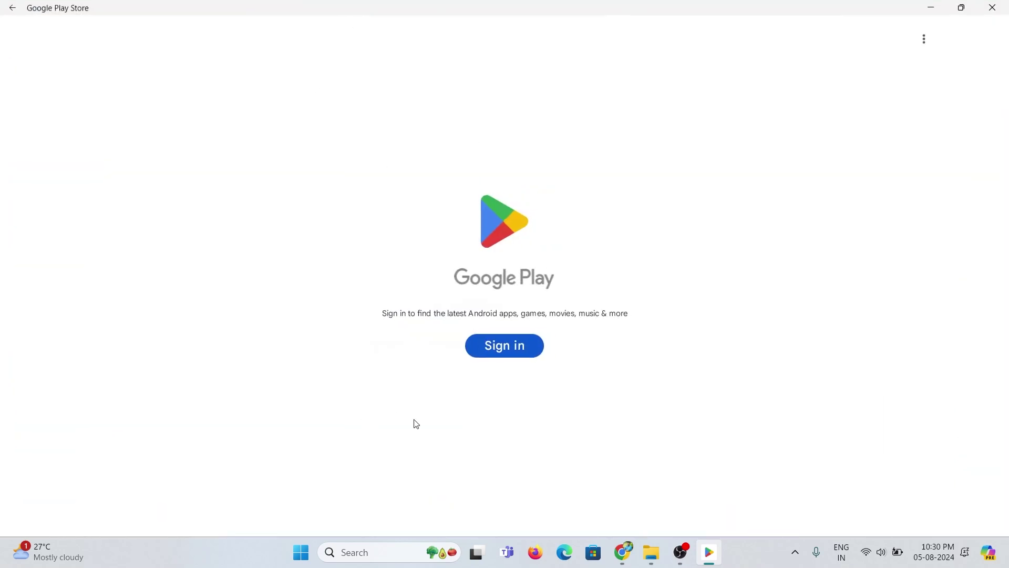
{"action": "left_click", "coordinate": [511, 353]}
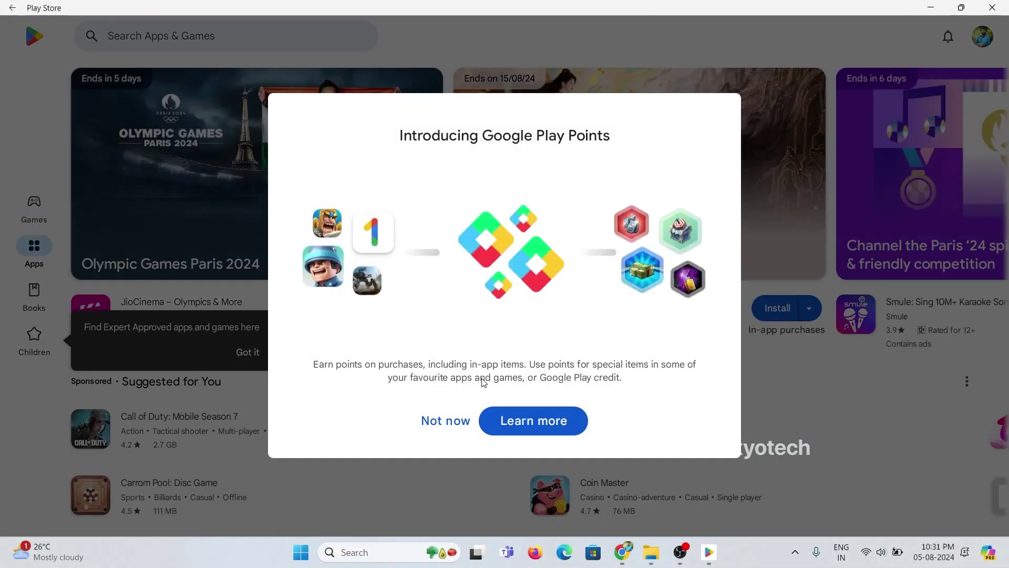
{"action": "left_click", "coordinate": [448, 422]}
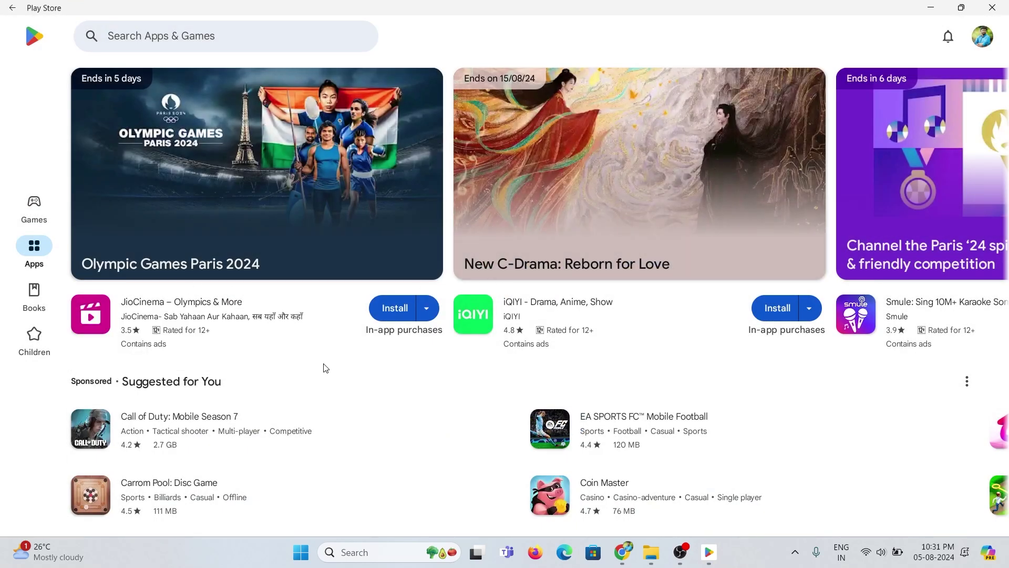
Step: Scroll the Play Store Apps home page down through its sections and back to Top charts
{"action": "scroll", "coordinate": [322, 367], "scroll_direction": "down", "scroll_amount": 5}
{"action": "scroll", "coordinate": [324, 364], "scroll_direction": "up", "scroll_amount": 3}
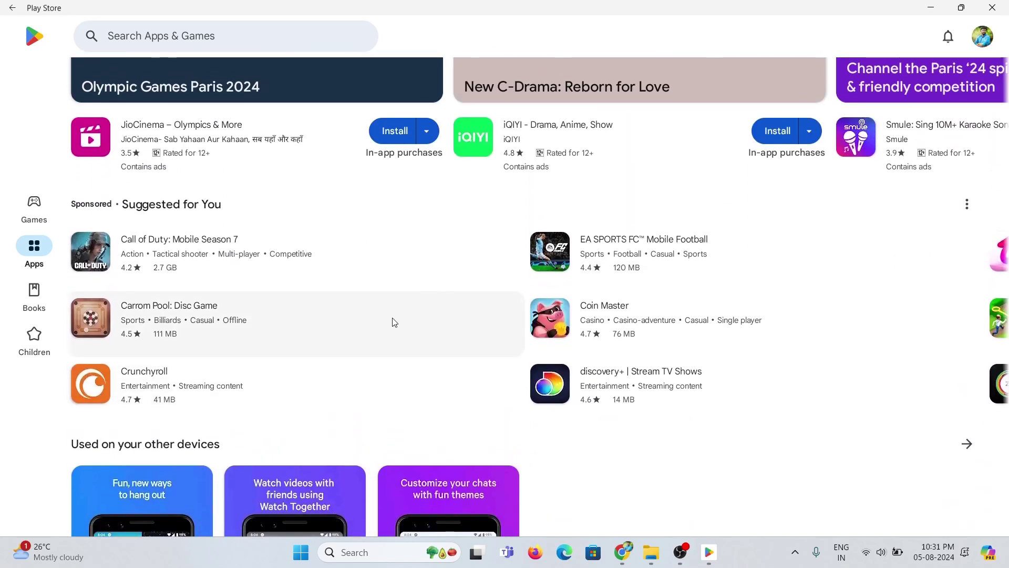
{"action": "scroll", "coordinate": [392, 320], "scroll_direction": "down", "scroll_amount": 10}
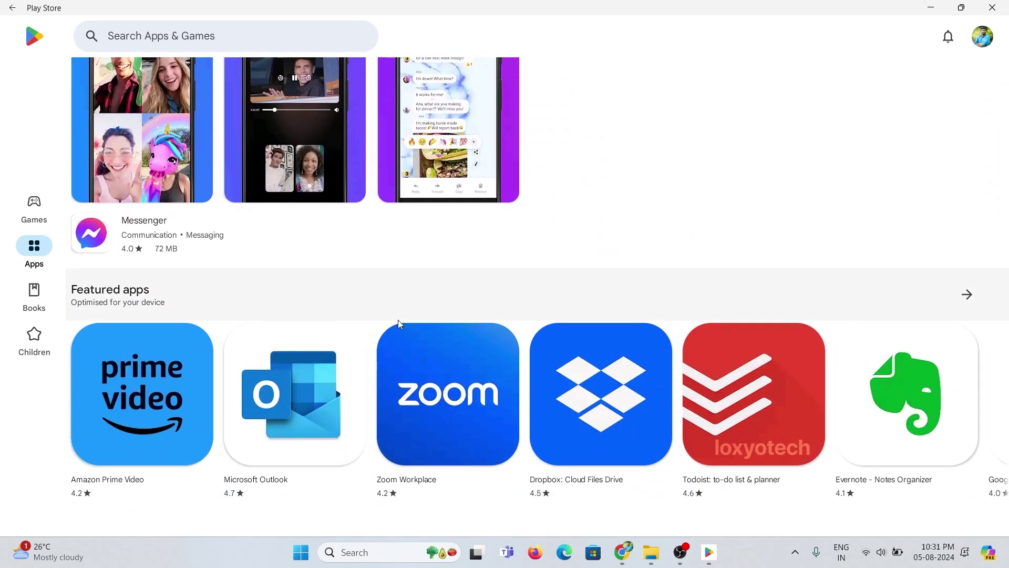
{"action": "scroll", "coordinate": [438, 349], "scroll_direction": "down", "scroll_amount": 9}
{"action": "scroll", "coordinate": [450, 353], "scroll_direction": "down", "scroll_amount": 3}
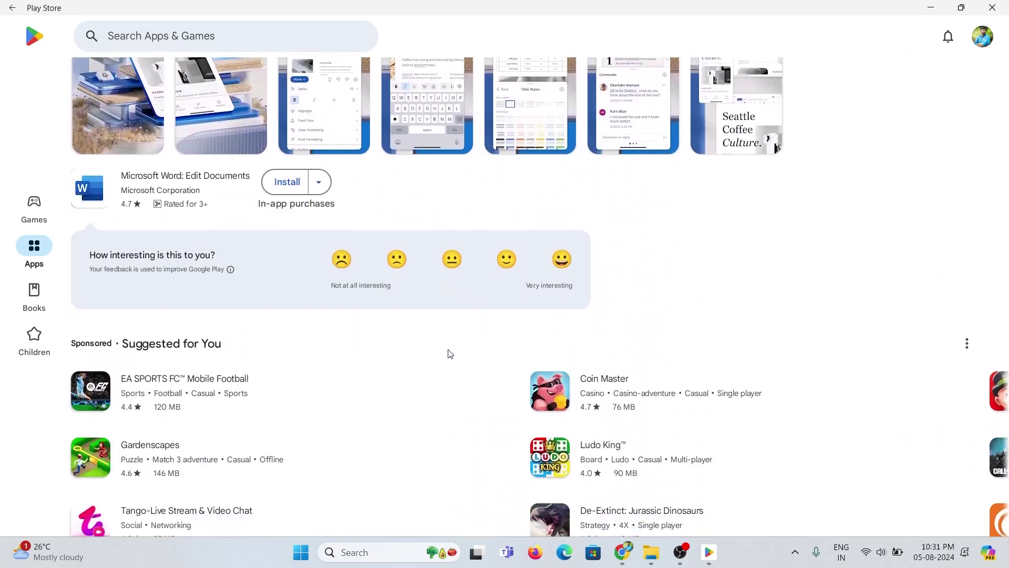
{"action": "scroll", "coordinate": [379, 344], "scroll_direction": "down", "scroll_amount": 4}
{"action": "scroll", "coordinate": [379, 339], "scroll_direction": "down", "scroll_amount": 15}
{"action": "scroll", "coordinate": [381, 339], "scroll_direction": "down", "scroll_amount": 18}
{"action": "scroll", "coordinate": [518, 313], "scroll_direction": "down", "scroll_amount": 13}
{"action": "scroll", "coordinate": [428, 314], "scroll_direction": "down", "scroll_amount": 4}
{"action": "scroll", "coordinate": [402, 300], "scroll_direction": "up", "scroll_amount": 8}
{"action": "scroll", "coordinate": [606, 262], "scroll_direction": "down", "scroll_amount": 13}
{"action": "scroll", "coordinate": [505, 262], "scroll_direction": "down", "scroll_amount": 13}
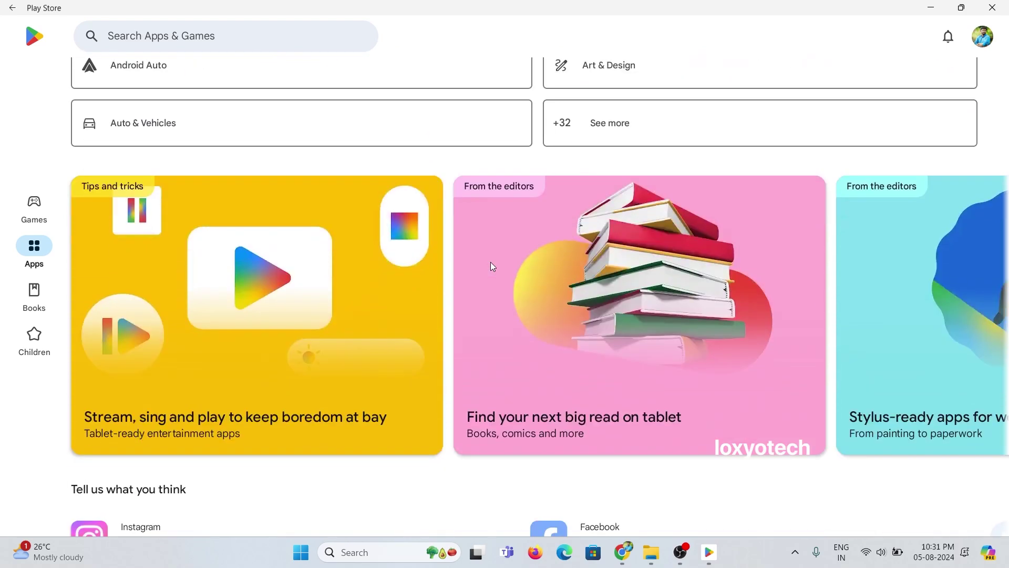
{"action": "scroll", "coordinate": [491, 266], "scroll_direction": "down", "scroll_amount": 10}
{"action": "scroll", "coordinate": [871, 280], "scroll_direction": "up", "scroll_amount": 3}
{"action": "scroll", "coordinate": [869, 276], "scroll_direction": "up", "scroll_amount": 20}
{"action": "scroll", "coordinate": [409, 241], "scroll_direction": "up", "scroll_amount": 20}
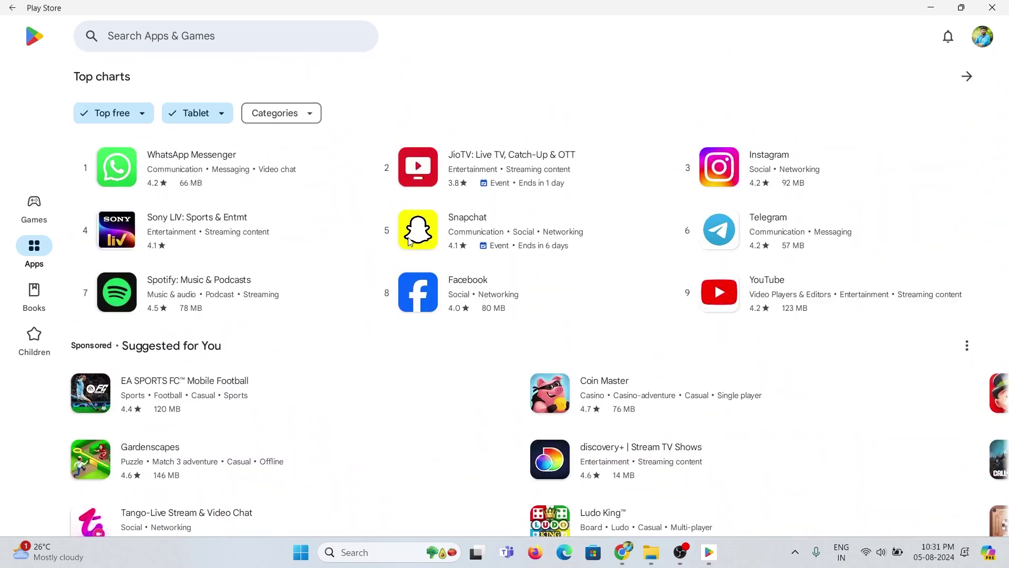